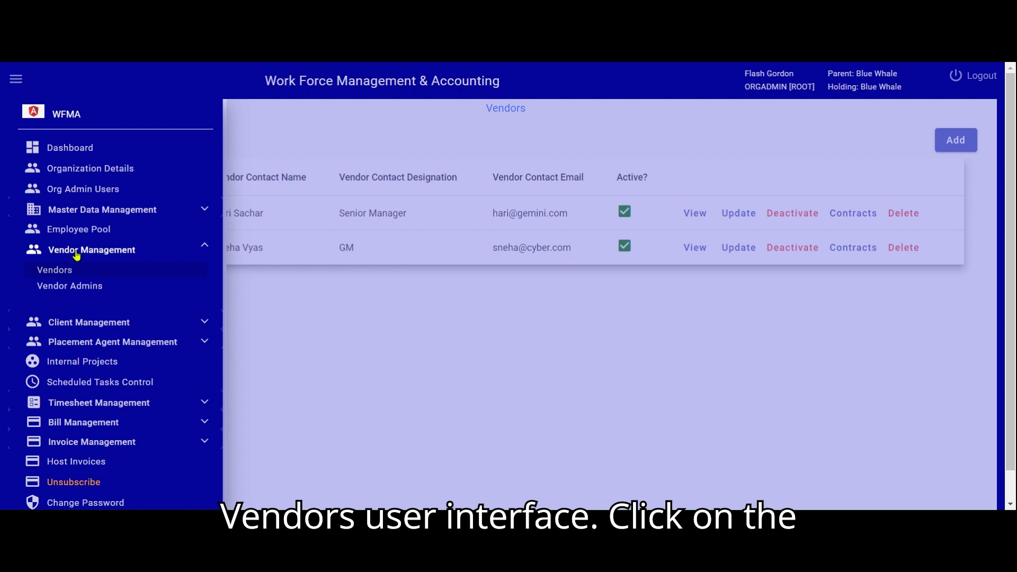
# Open the list of contracts for the vendor Gemini Service Provider
pyautogui.click(82, 250)
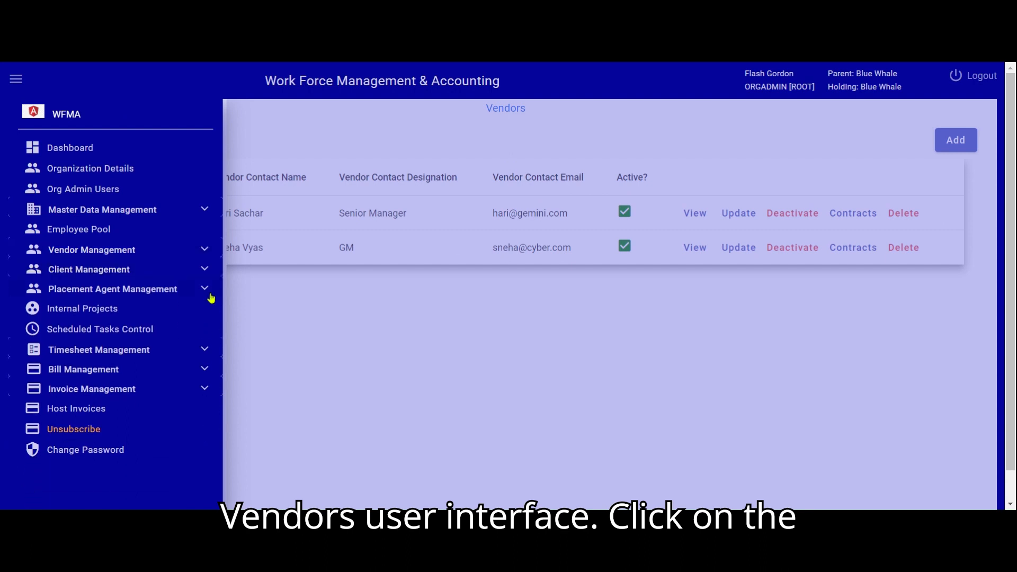
pyautogui.click(302, 313)
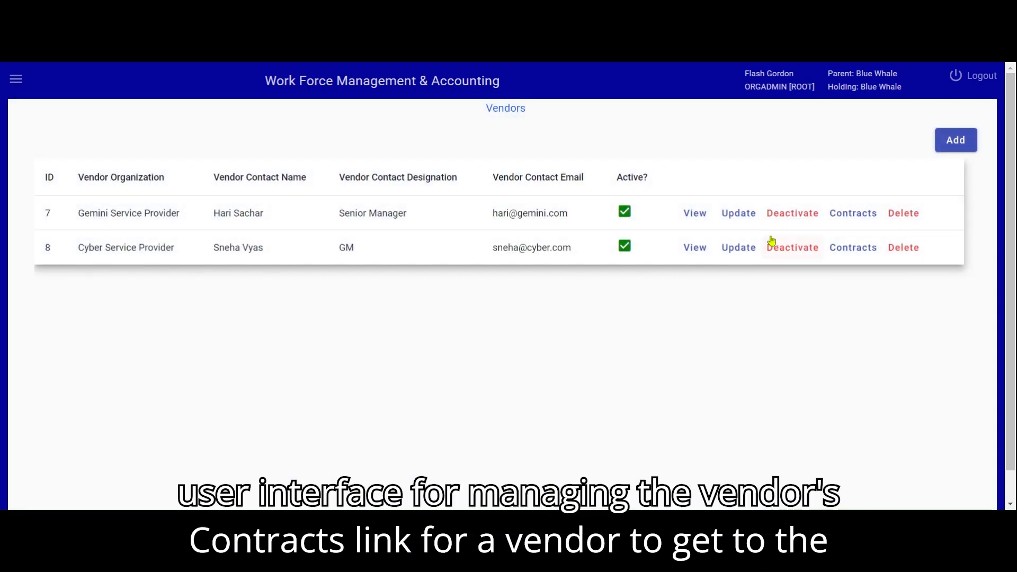
pyautogui.click(847, 217)
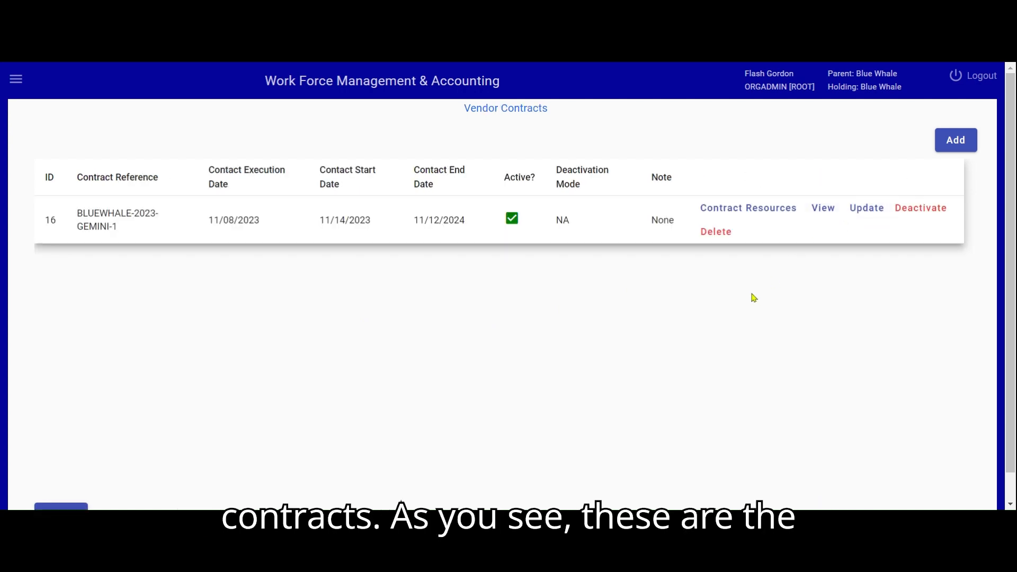
pyautogui.scroll(-1, 728, 318)
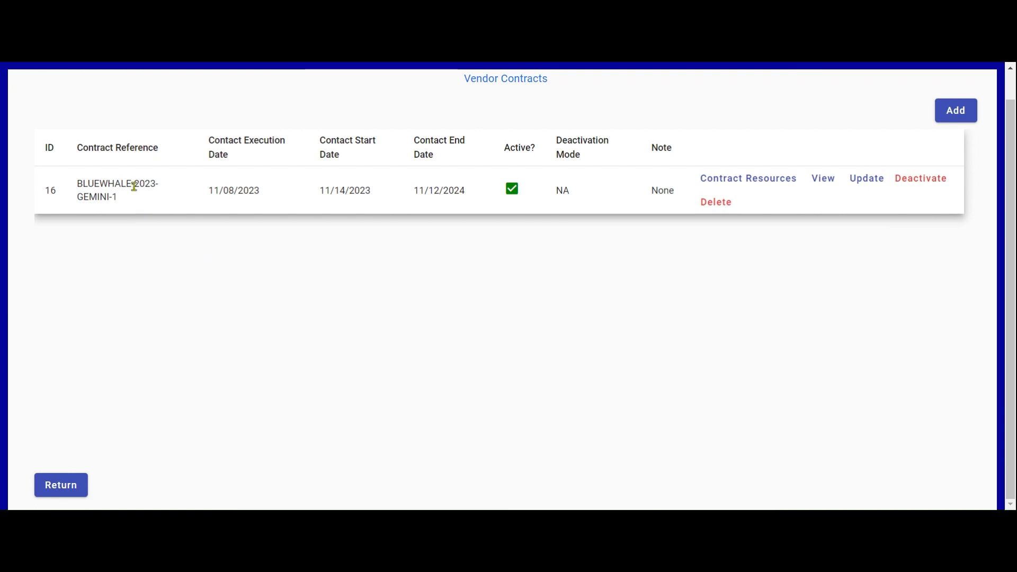
pyautogui.scroll(1, 125, 199)
pyautogui.scroll(-1, 542, 336)
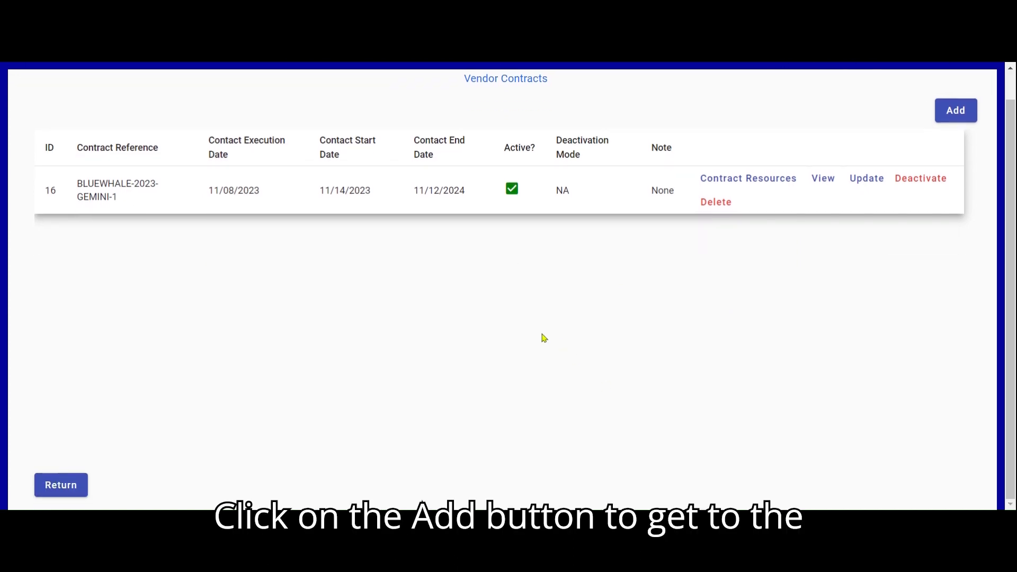
# Start a new vendor contract and choose Contract File.pdf as its contract file
pyautogui.click(956, 112)
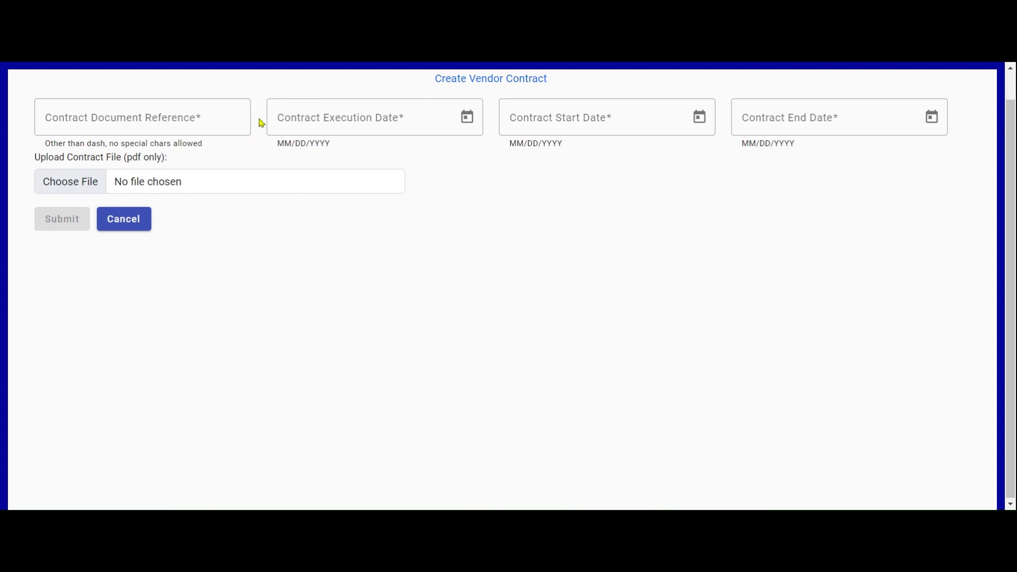
pyautogui.scroll(1, 261, 123)
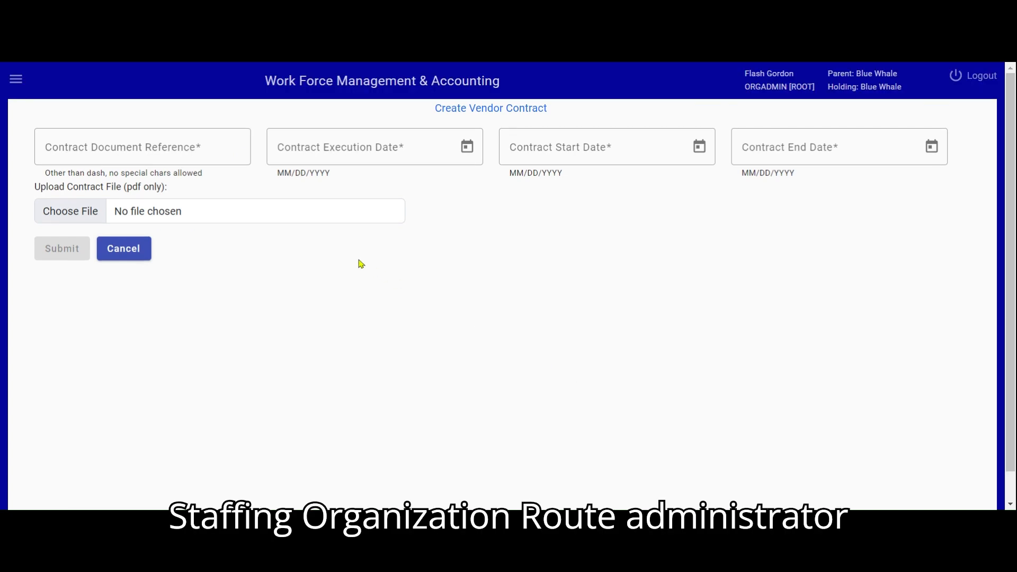
pyautogui.click(88, 213)
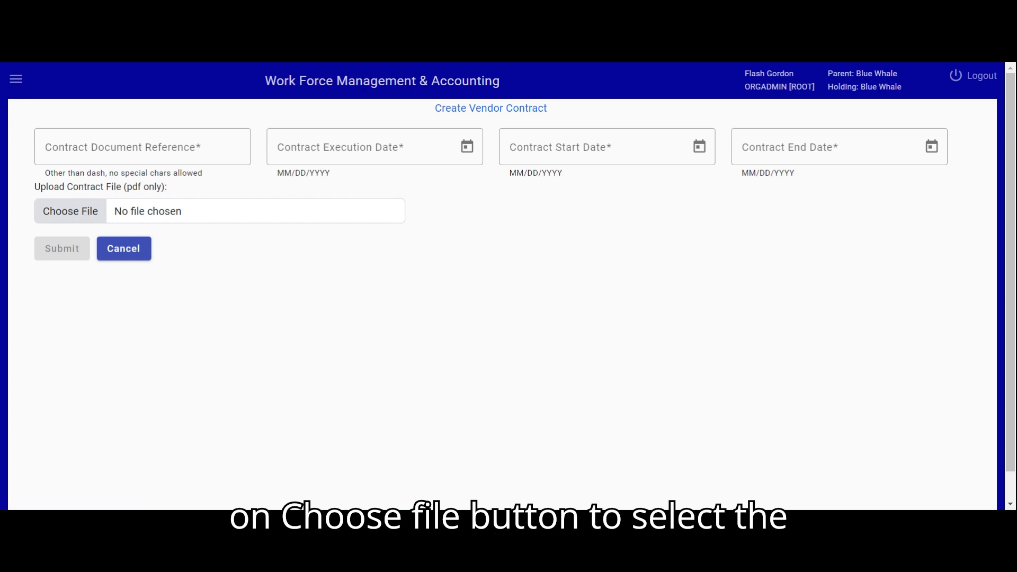
pyautogui.click(805, 428)
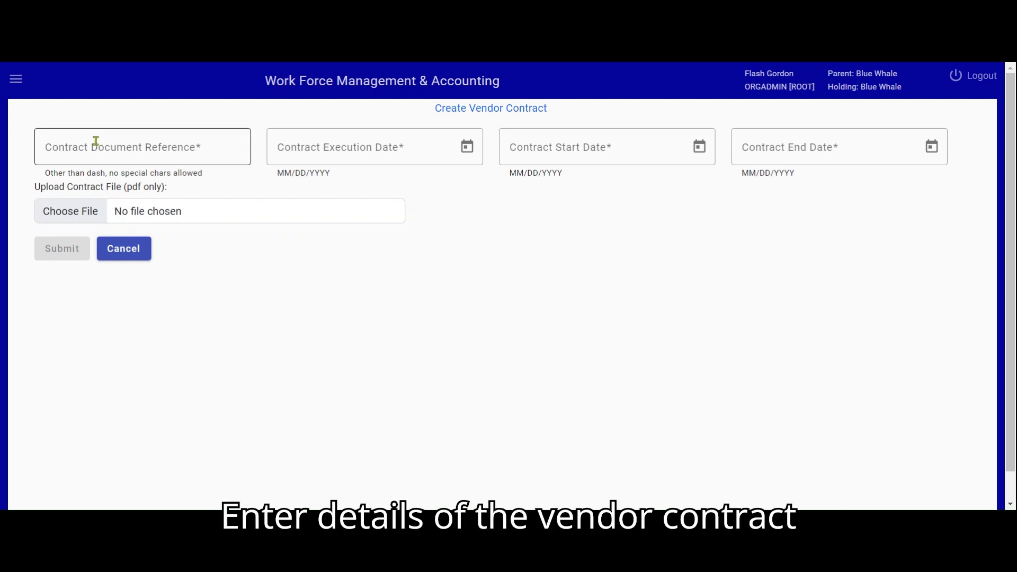
# Enter BLUEWHALE-2023-GEMINI-2 as the contract document reference and set the contract execution date to 4/10/2023
pyautogui.click(96, 142)
pyautogui.write('BLUEWHALE-2023-GEMINI-2')
pyautogui.click(467, 148)
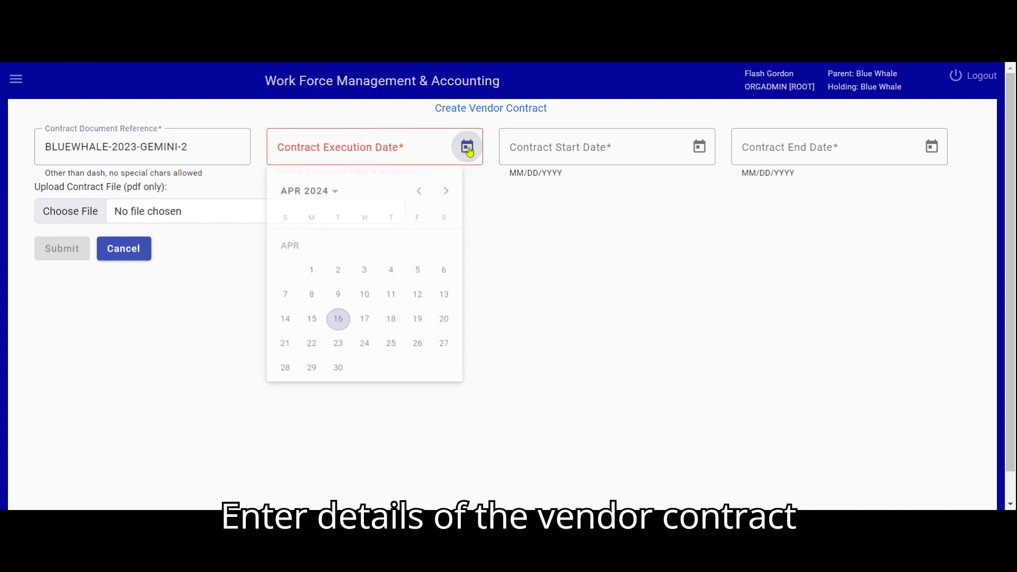
pyautogui.click(365, 296)
pyautogui.click(338, 145)
pyautogui.press('BackSpace')
pyautogui.write('3')
# Set the contract start date to 4/17/2023 and the contract end date to 4/16/2024
pyautogui.click(522, 146)
pyautogui.click(701, 149)
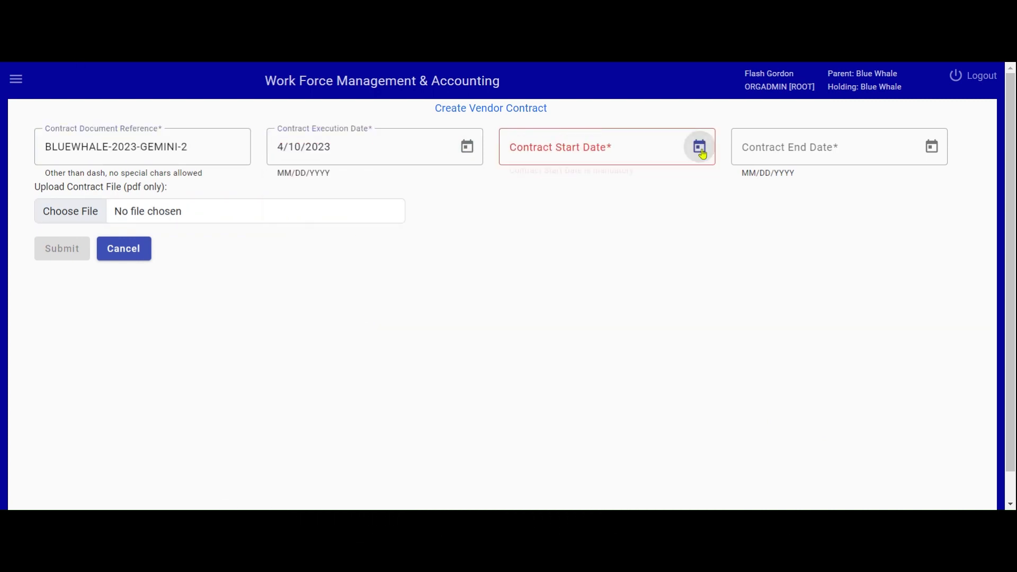
pyautogui.click(600, 332)
pyautogui.click(565, 149)
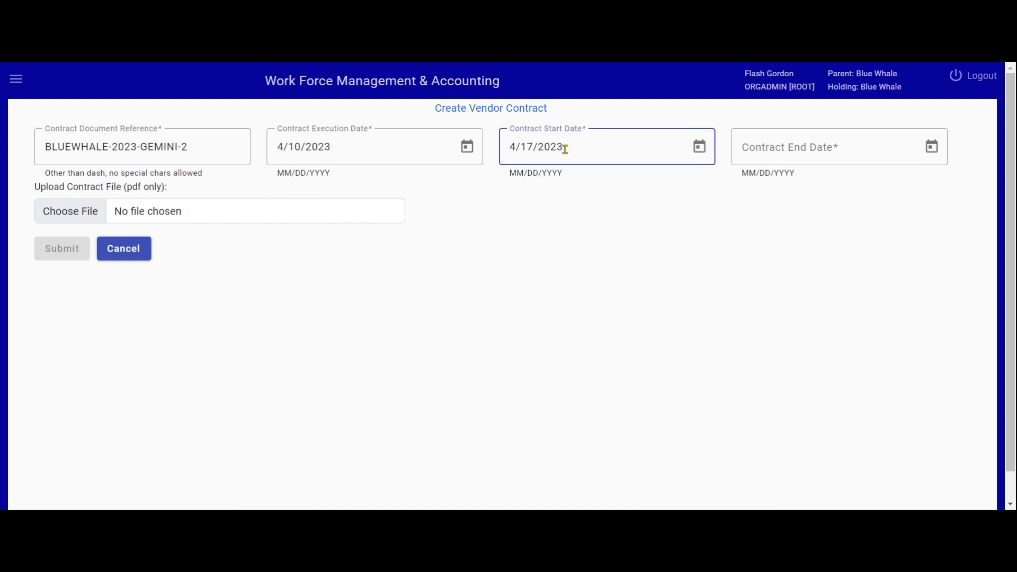
pyautogui.click(881, 150)
pyautogui.click(932, 147)
pyautogui.click(802, 330)
pyautogui.click(817, 147)
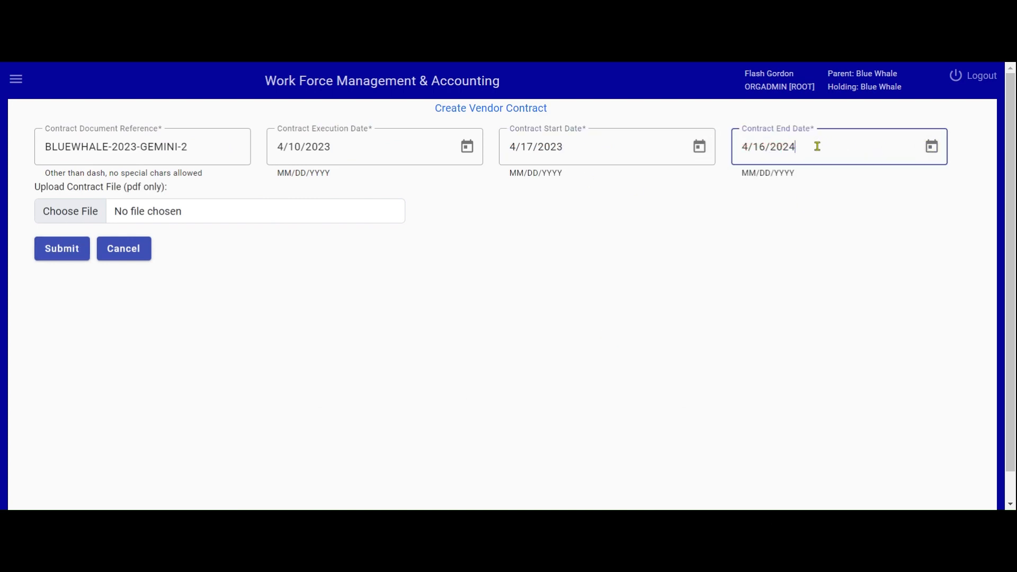
# Attach Contract File.pdf as the upload for the BLUEWHALE-2023-GEMINI-2 contract
pyautogui.click(91, 219)
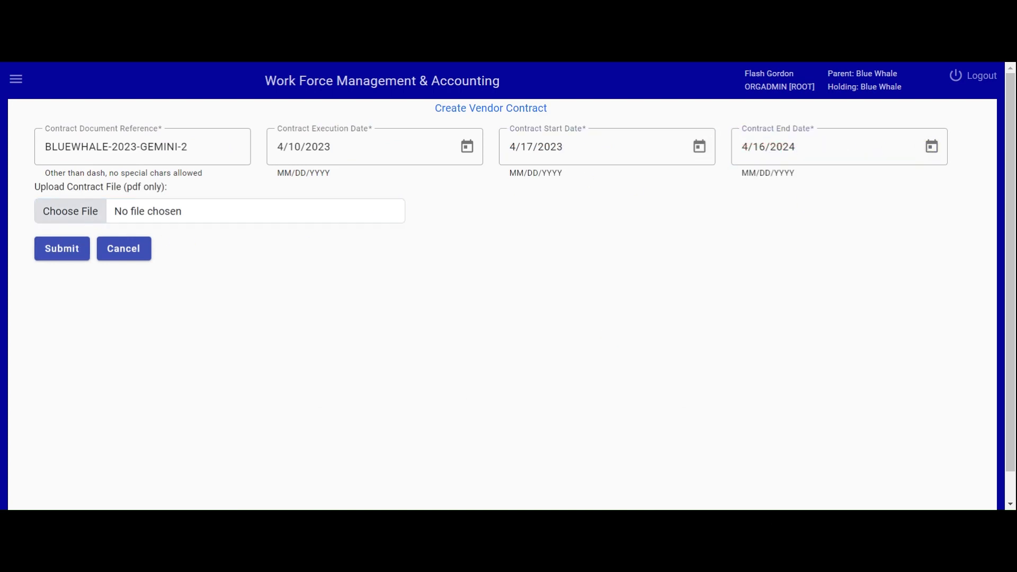
pyautogui.click(286, 316)
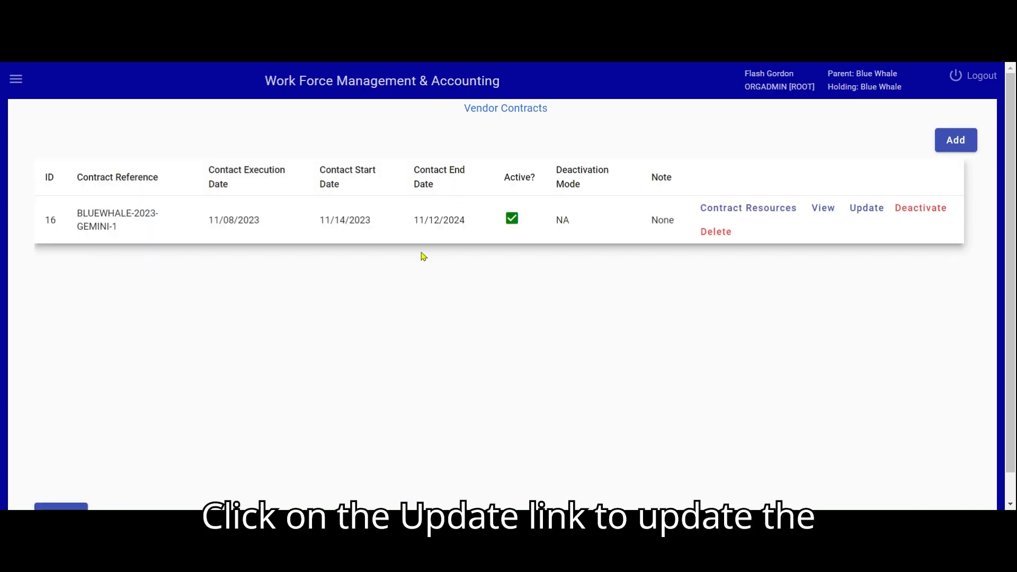
# Open the existing contract BLUEWHALE-2023-GEMINI-1 for updating and save it
pyautogui.scroll(-1, 424, 286)
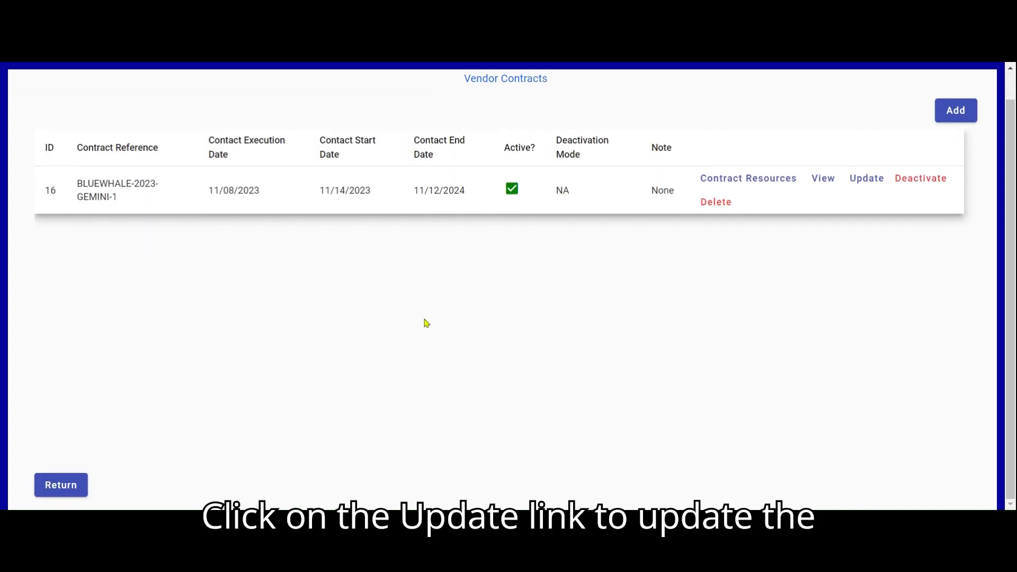
pyautogui.click(865, 182)
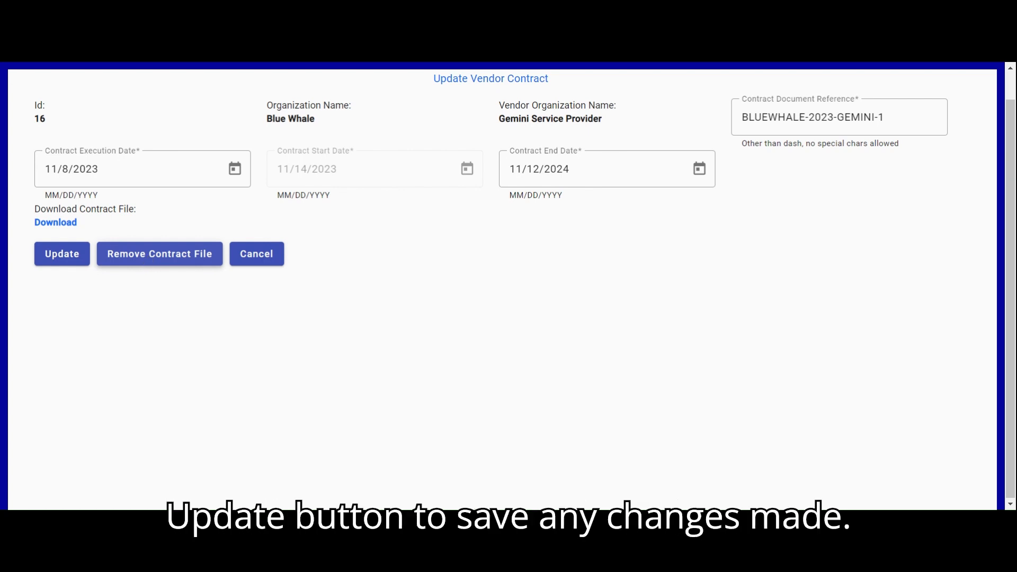
pyautogui.click(80, 254)
# View the details of contract BLUEWHALE-2023-GEMINI-1 and return to the vendor's contract list
pyautogui.scroll(-1, 614, 371)
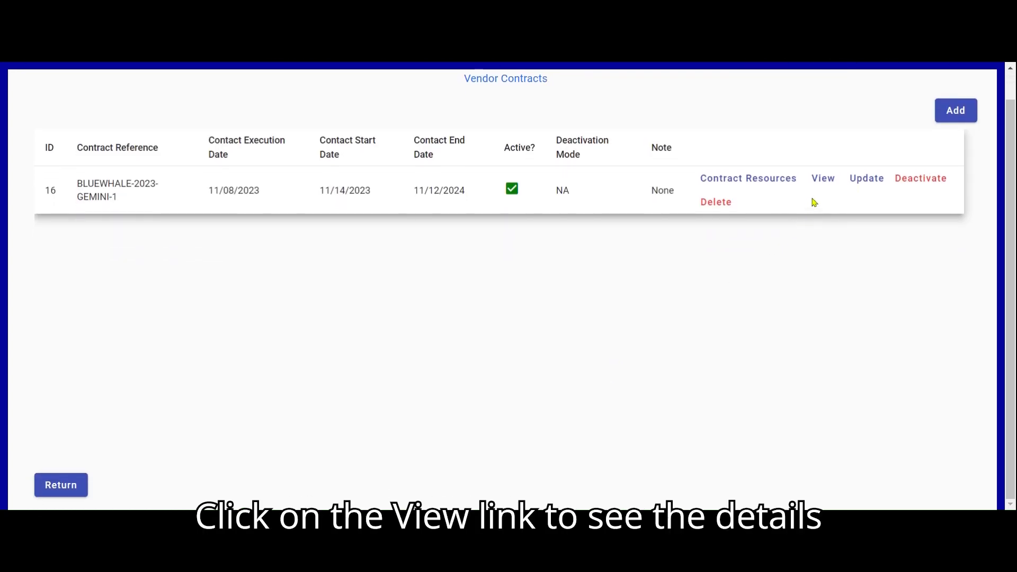
pyautogui.click(822, 180)
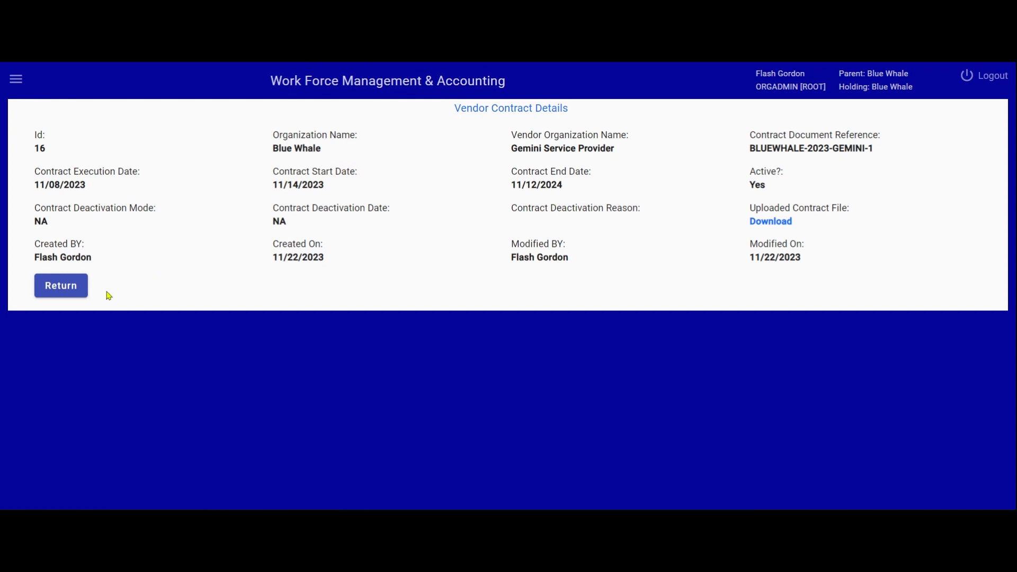
pyautogui.click(76, 296)
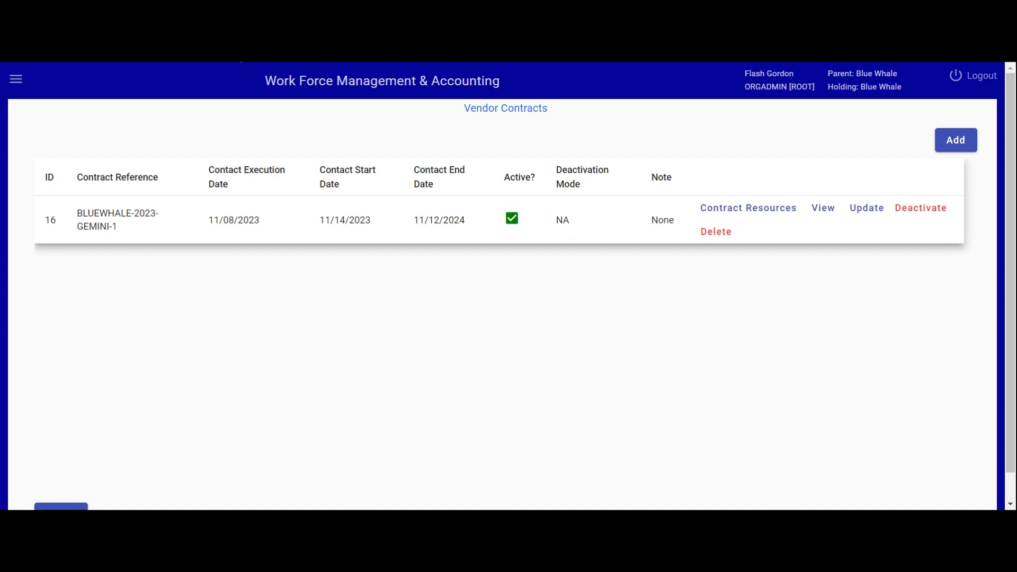
# Request deactivation of contract BLUEWHALE-2023-GEMINI-1, giving "Some reason" as the contract deactivation reason
pyautogui.scroll(-1, 570, 319)
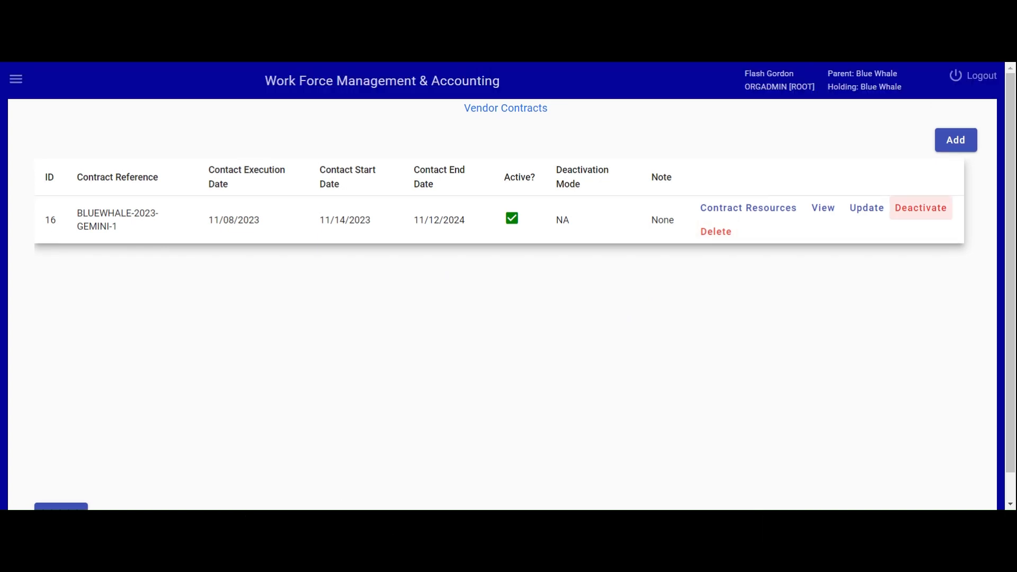
pyautogui.scroll(-1, 639, 352)
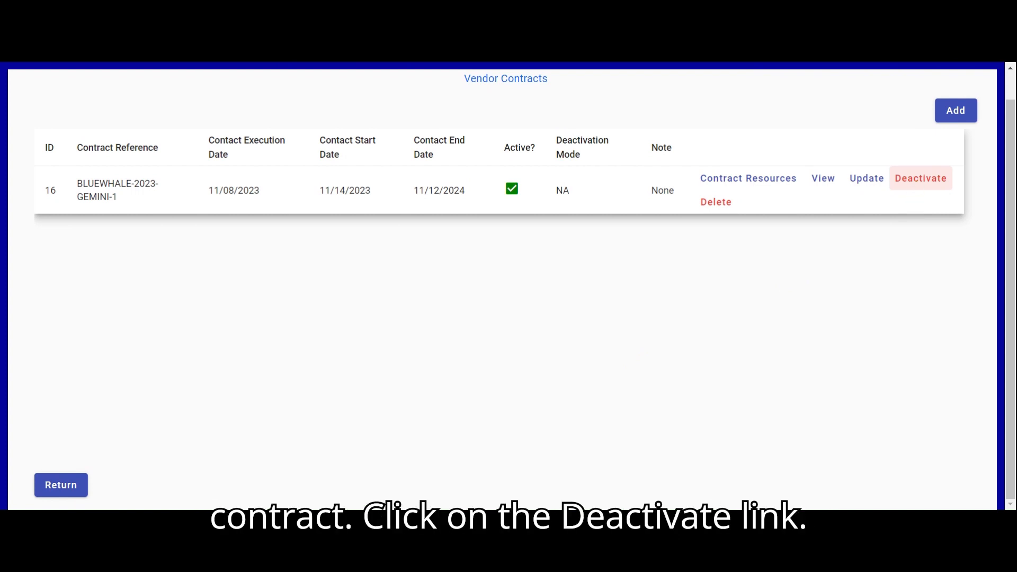
pyautogui.click(919, 180)
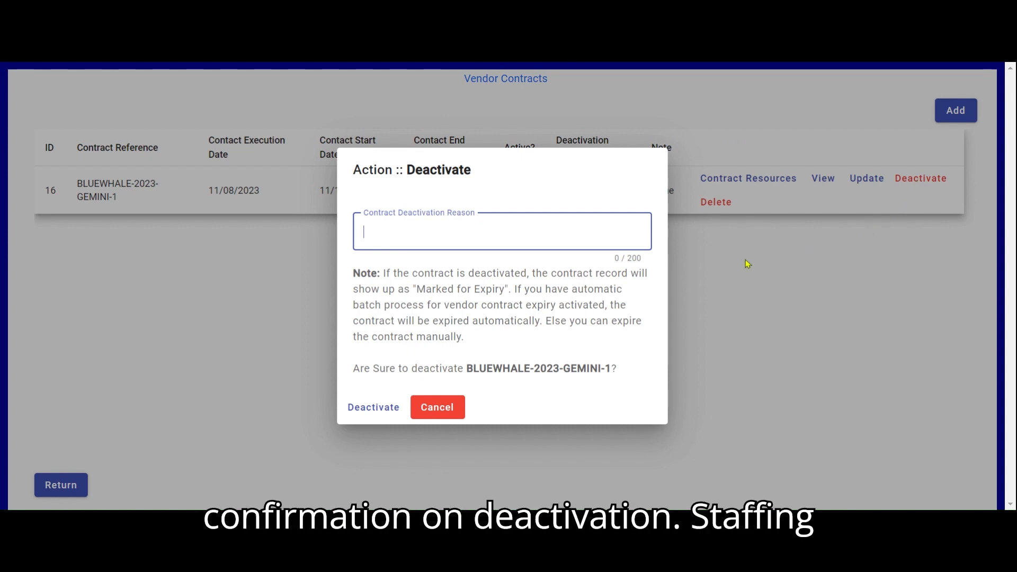
pyautogui.write('Some reason')
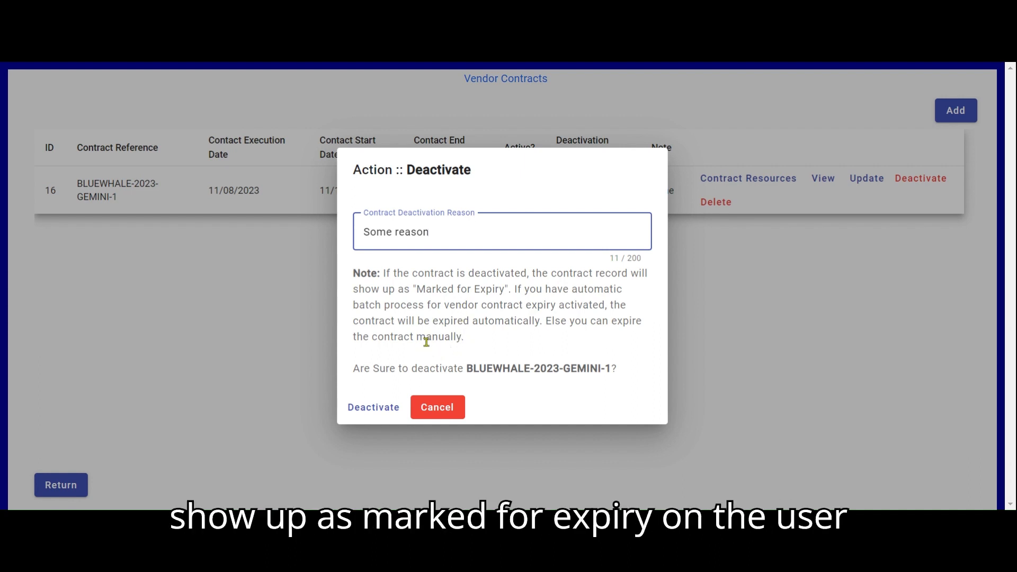
pyautogui.click(245, 65)
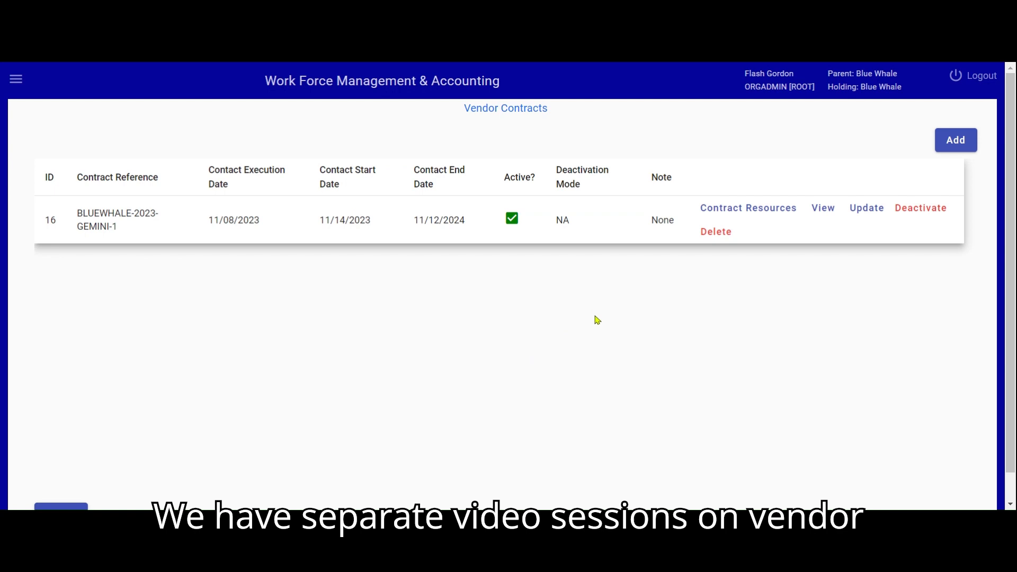
pyautogui.scroll(-1, 594, 320)
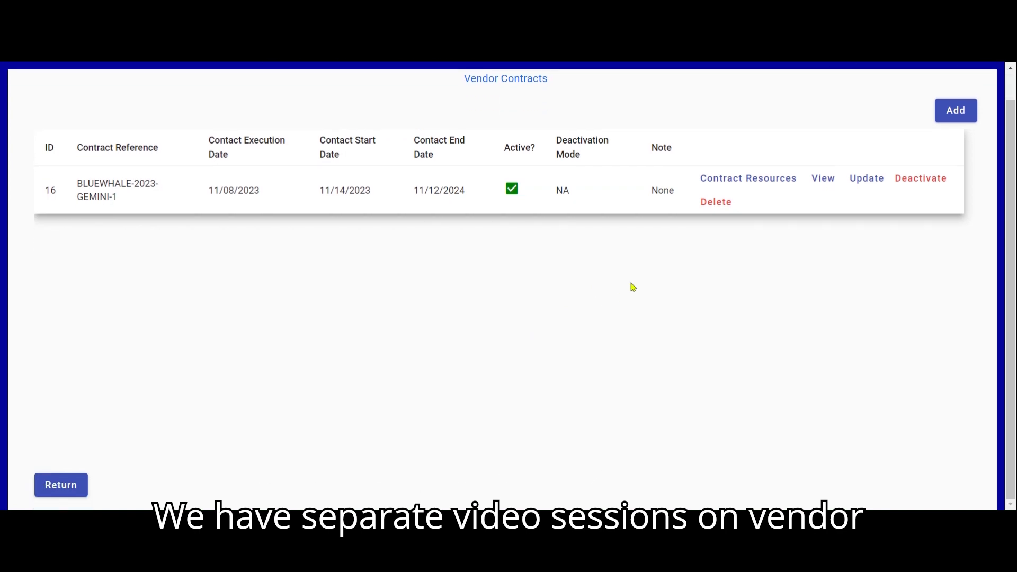